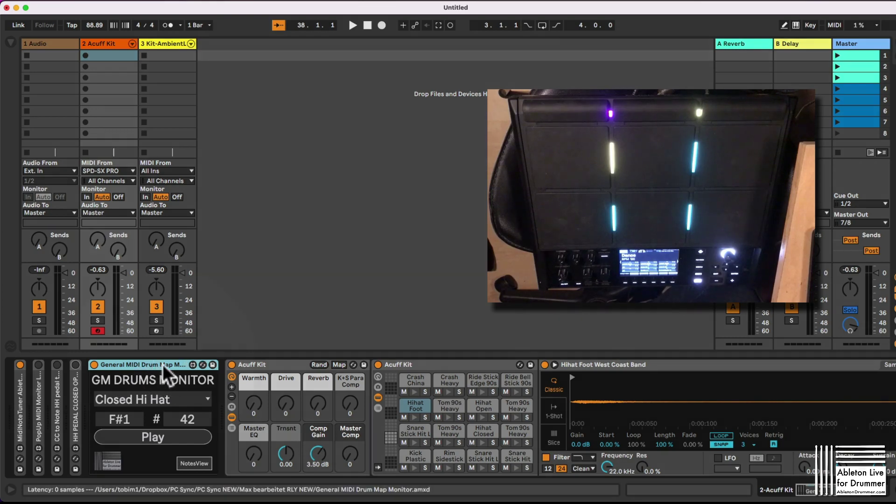
Set the GM Drums Monitor to Bass Drum 1 (C1, note 36) and play it to hear the kick
{"action": "left_click", "coordinate": [163, 401]}
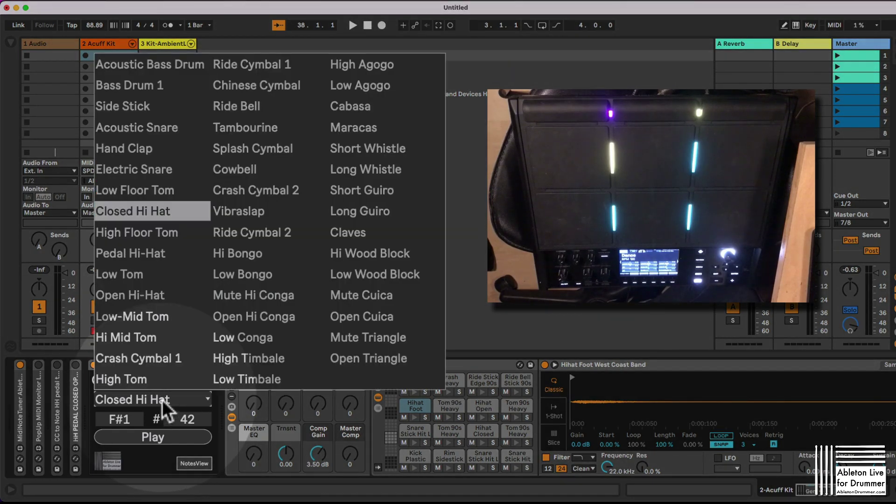
{"action": "left_click", "coordinate": [163, 400]}
{"action": "left_click", "coordinate": [163, 401]}
{"action": "left_click", "coordinate": [197, 84]}
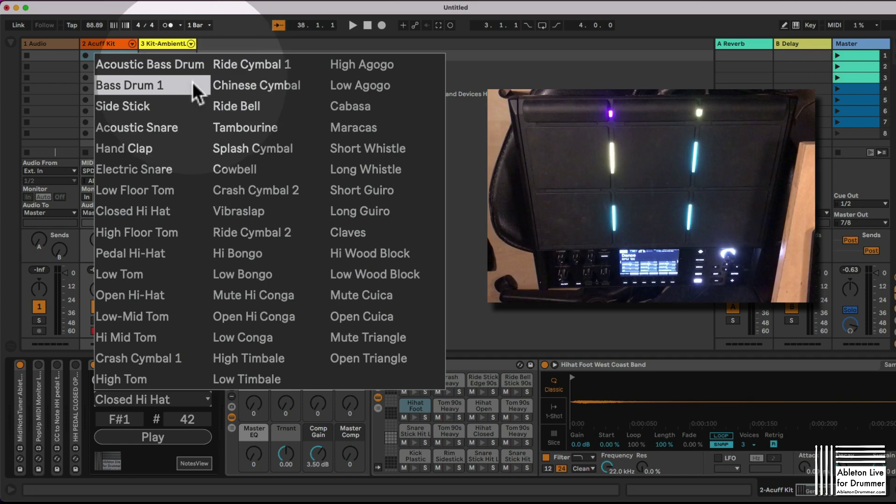
{"action": "left_click", "coordinate": [196, 443]}
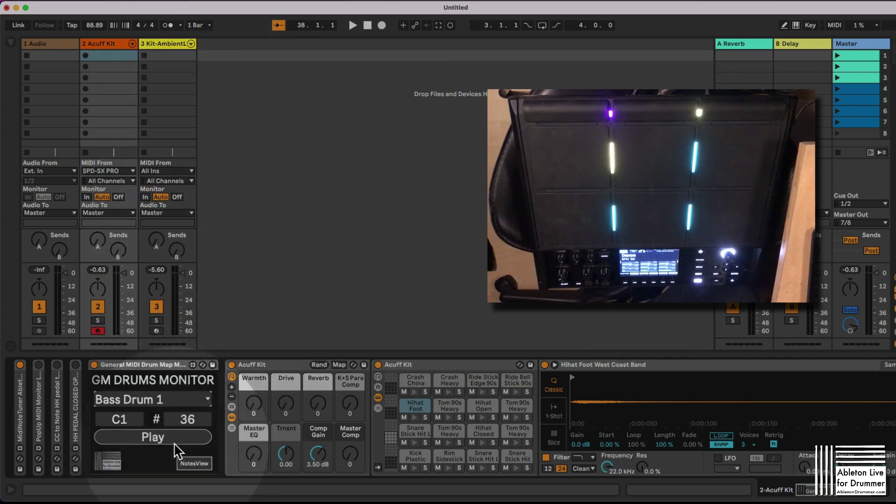
{"action": "left_click", "coordinate": [122, 419]}
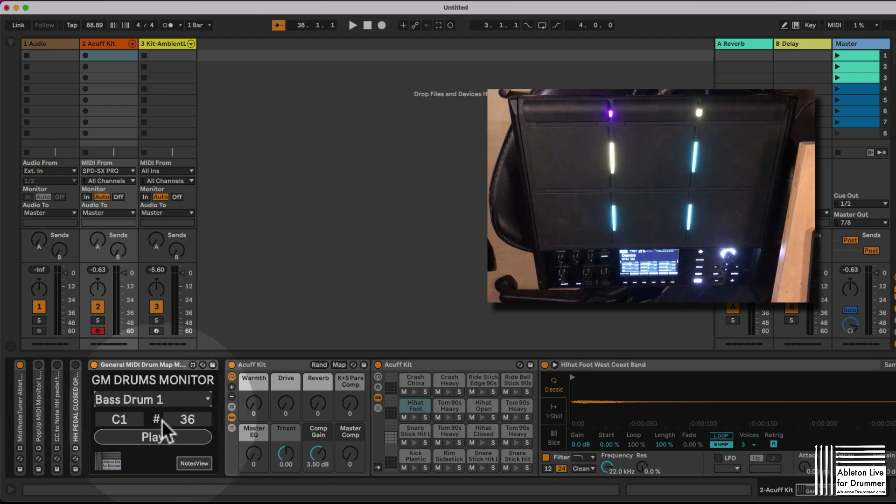
{"action": "left_click", "coordinate": [168, 439]}
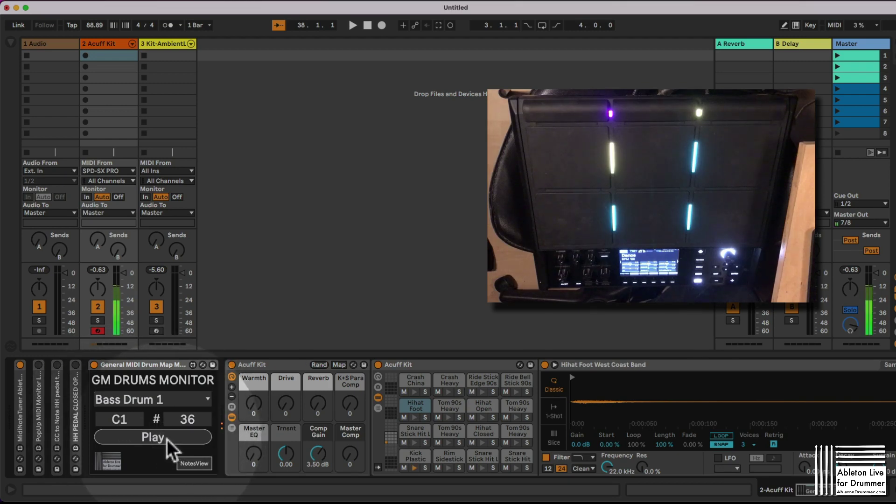
{"action": "left_click", "coordinate": [144, 403]}
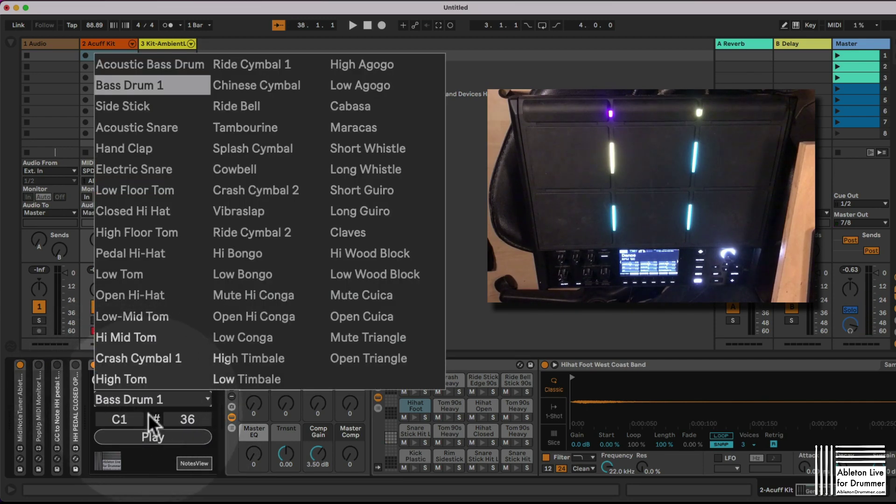
{"action": "left_click", "coordinate": [163, 414]}
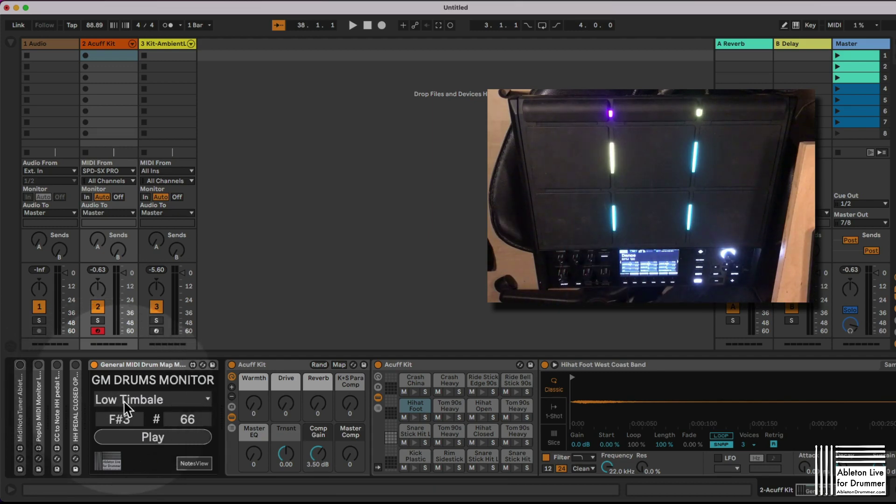
Audition and select the Kick Plastic pad, then expand MidiNoteTuner to show its 1 SX Pro preset
{"action": "left_click", "coordinate": [416, 469]}
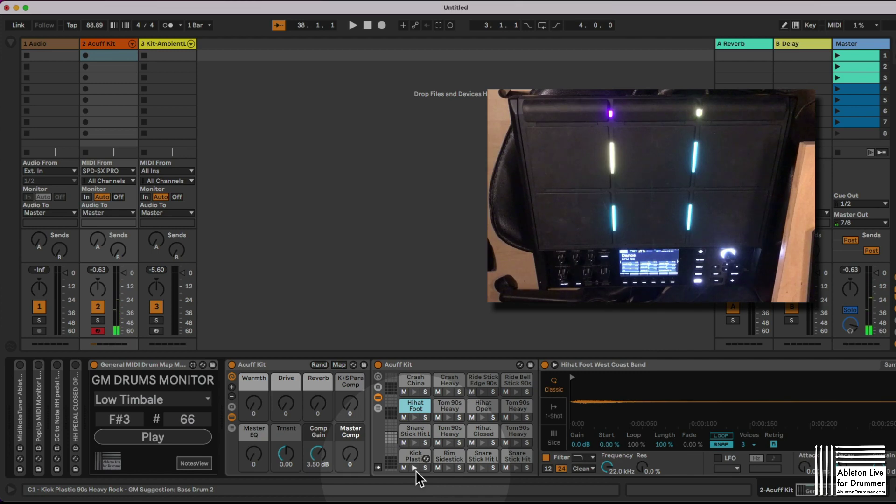
{"action": "left_click", "coordinate": [415, 458]}
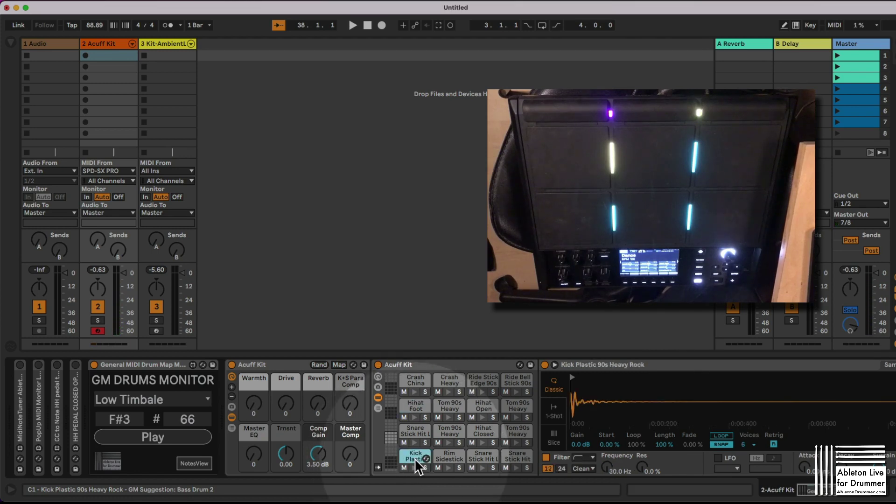
{"action": "double_click", "coordinate": [19, 417]}
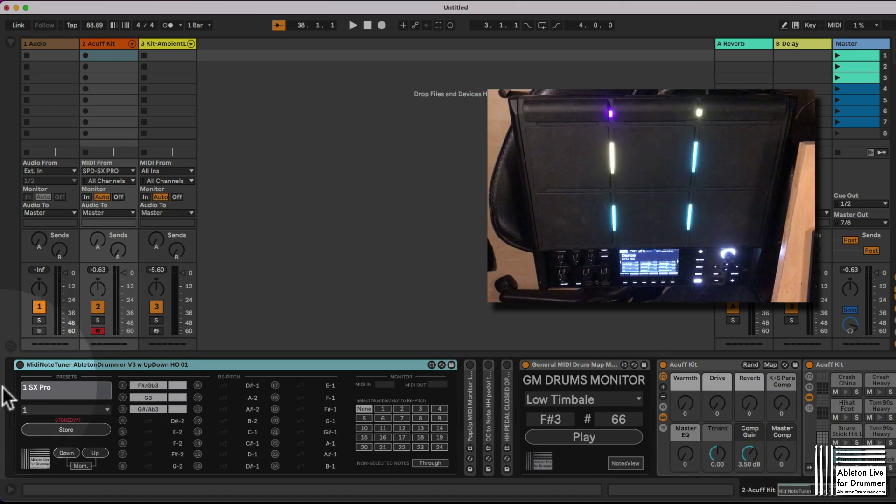
Turn MidiNoteTuner on, disable the other re-pitch rows, and keep slot 1 mapping F#/Gb3 to C1
{"action": "left_click", "coordinate": [19, 364]}
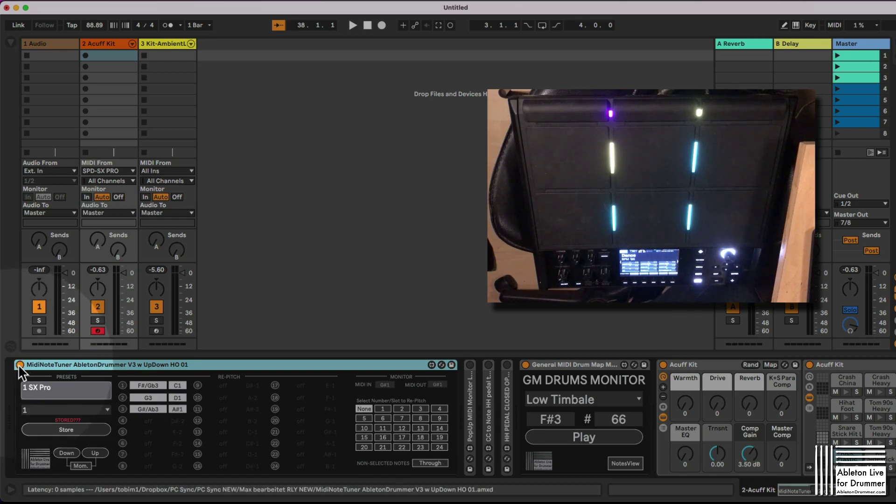
{"action": "left_click", "coordinate": [151, 388]}
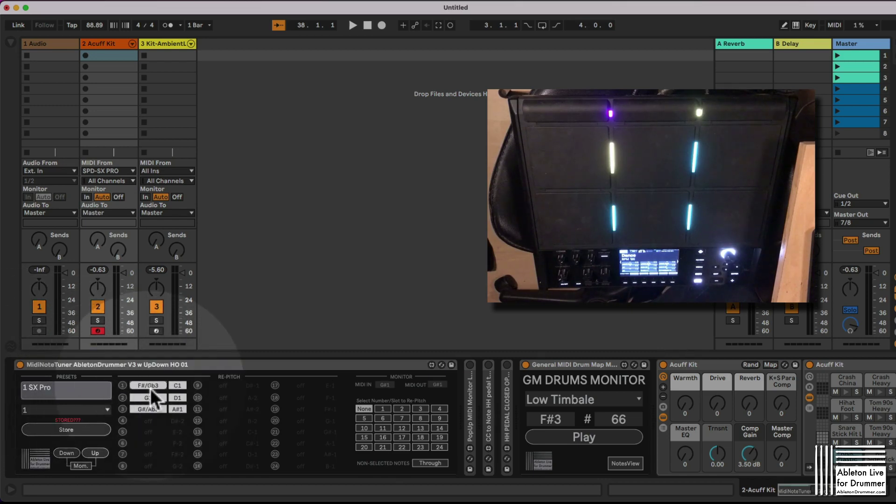
{"action": "left_click", "coordinate": [150, 398]}
{"action": "left_click", "coordinate": [156, 387]}
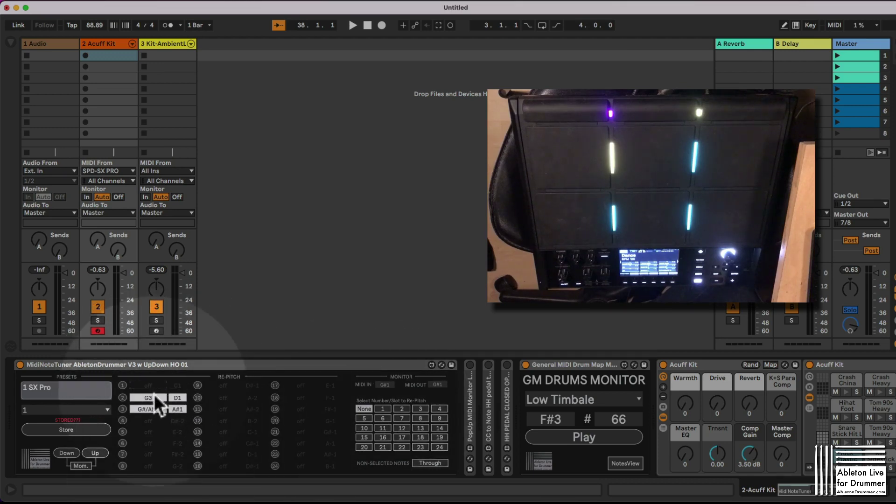
{"action": "left_click", "coordinate": [154, 394]}
{"action": "left_click_drag", "start_coordinate": [153, 411], "coordinate": [152, 403]}
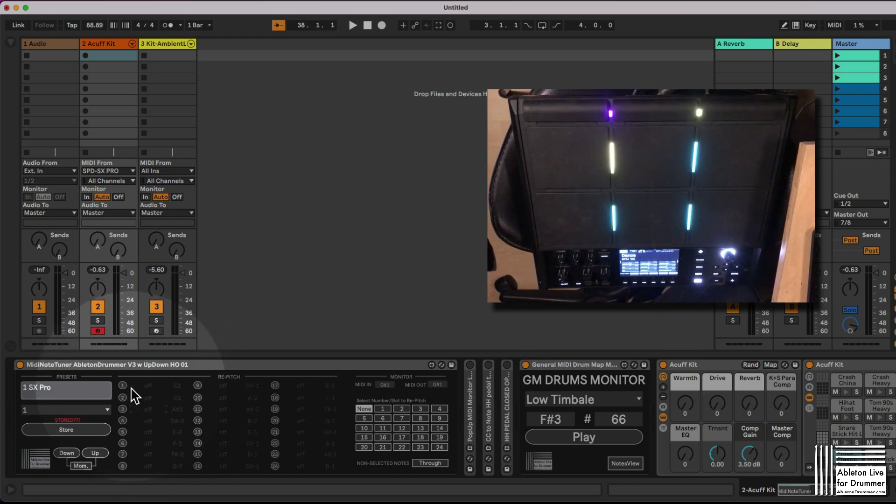
{"action": "left_click", "coordinate": [387, 409]}
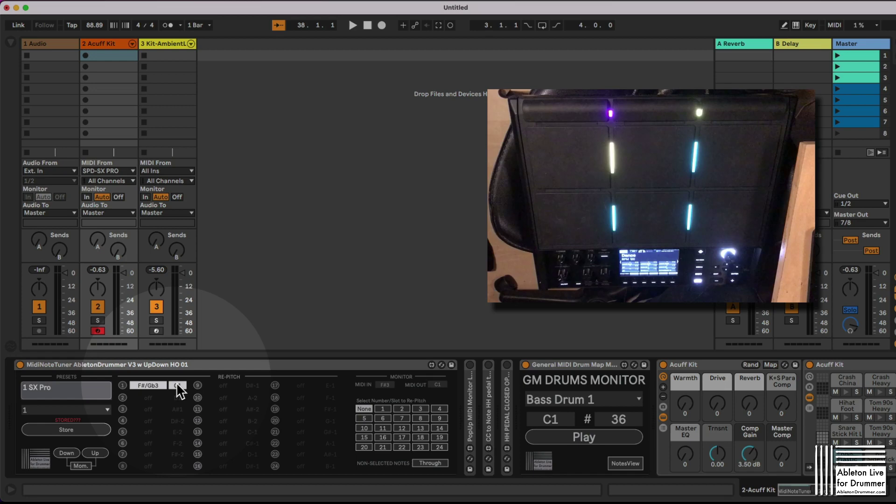
Audition the monitored drum note and the Snare Stick pad in the Drum Rack
{"action": "left_click", "coordinate": [599, 400]}
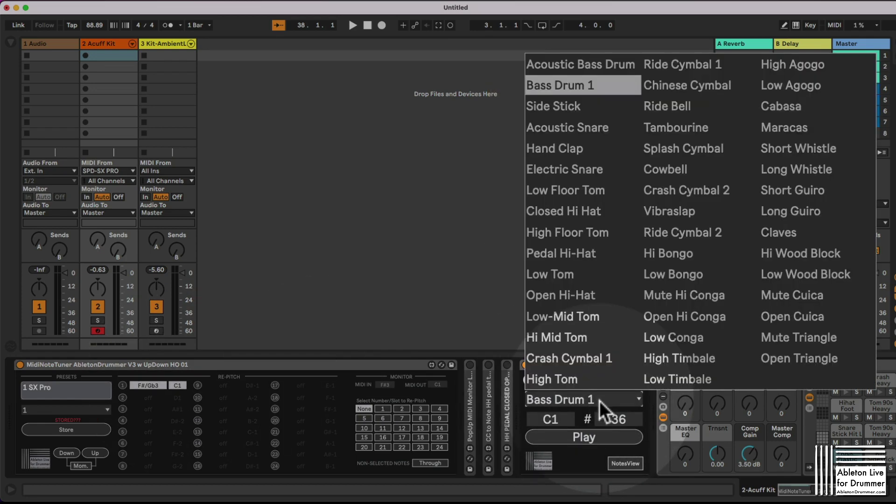
{"action": "left_click", "coordinate": [590, 446]}
{"action": "left_click", "coordinate": [589, 442]}
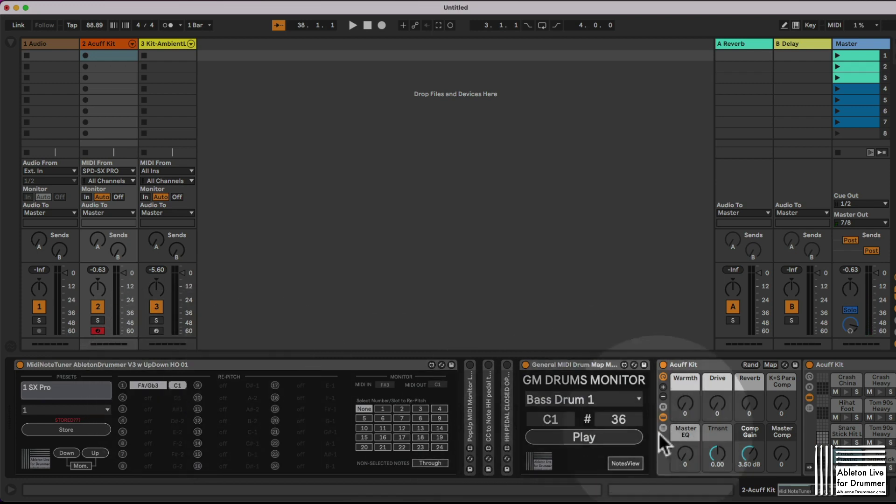
{"action": "scroll", "coordinate": [747, 420], "scroll_direction": "right", "scroll_amount": 5}
{"action": "left_click", "coordinate": [774, 454]}
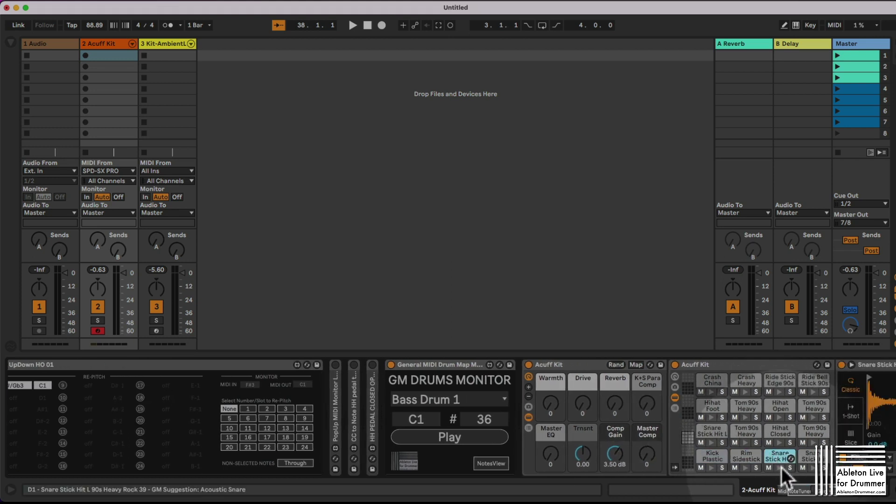
{"action": "left_click", "coordinate": [780, 469]}
{"action": "left_click", "coordinate": [777, 457]}
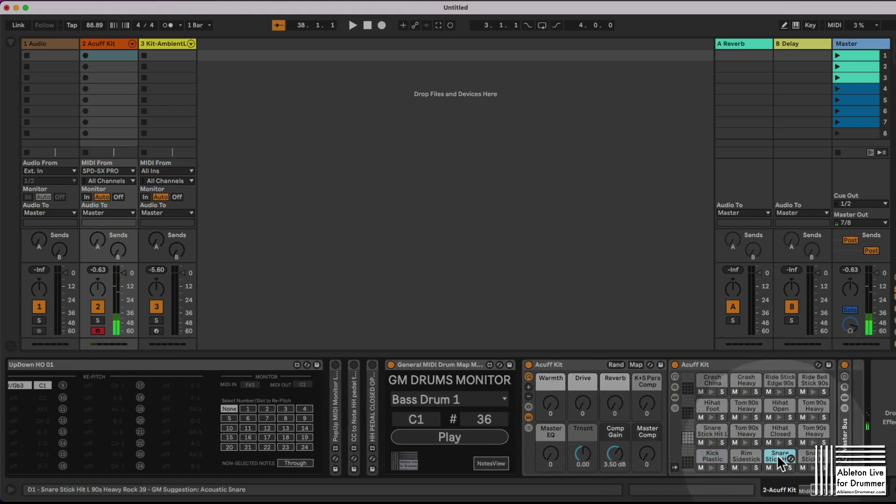
{"action": "scroll", "coordinate": [793, 485], "scroll_direction": "left", "scroll_amount": 5}
Set the GM Drums Monitor to Acoustic Snare, play it, and shift slot 1's output from C1 to D1
{"action": "left_click", "coordinate": [621, 400]}
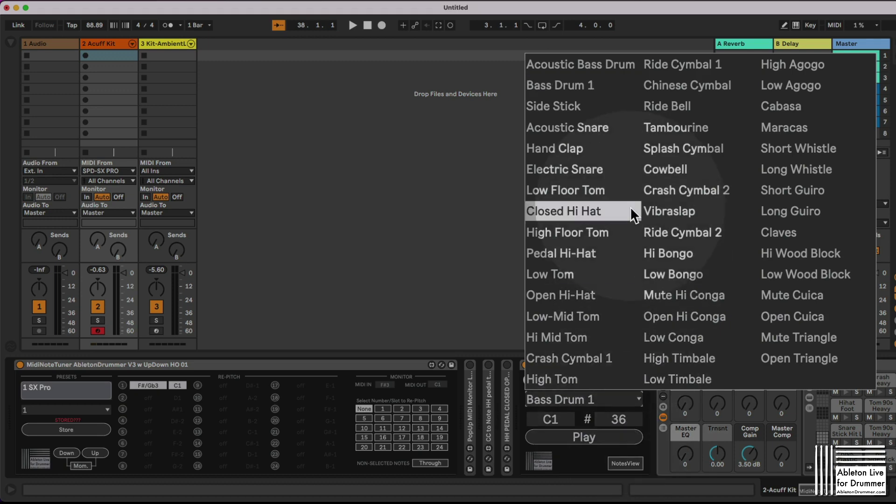
{"action": "left_click", "coordinate": [587, 127]}
{"action": "left_click", "coordinate": [591, 437]}
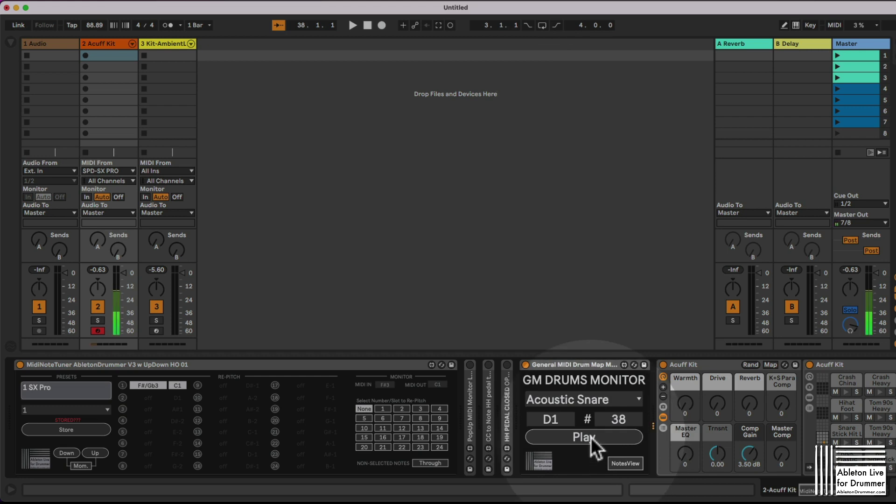
{"action": "left_click", "coordinate": [589, 415]}
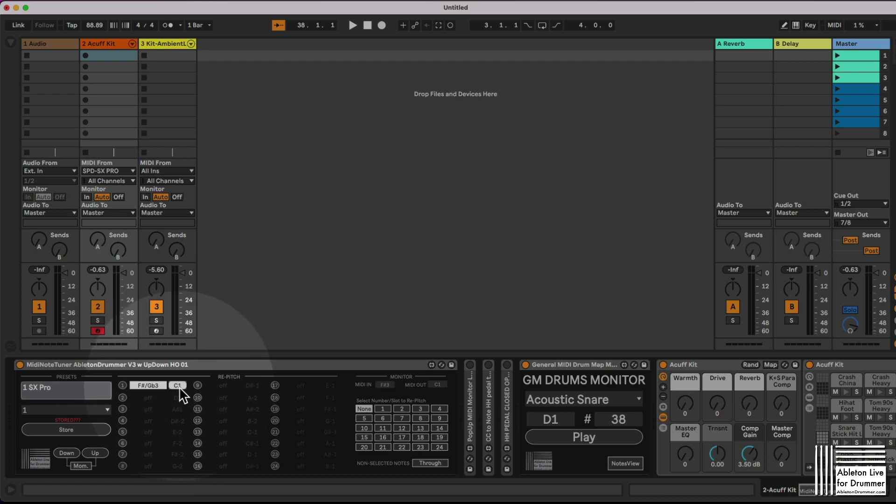
{"action": "scroll", "coordinate": [180, 394], "scroll_direction": "up", "scroll_amount": 2}
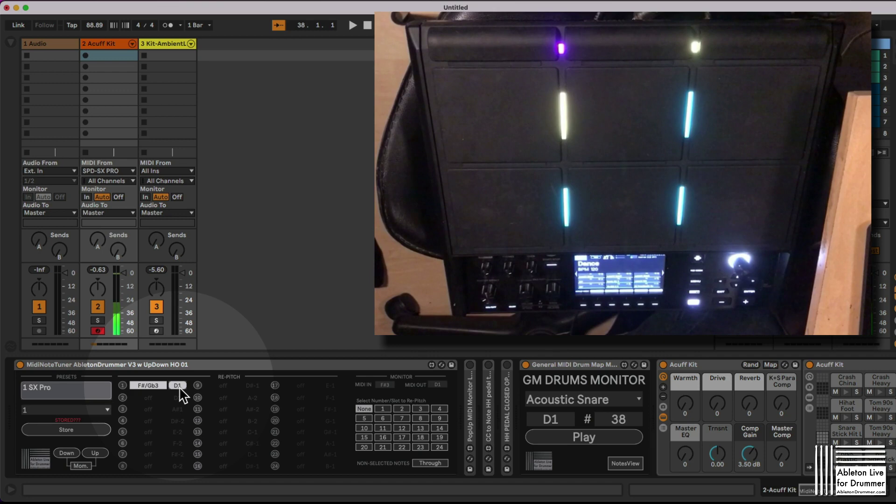
Fold and re-expand MidiNoteTuner, then keep preset slot 1 of the 1 SX Pro preset
{"action": "double_click", "coordinate": [185, 366]}
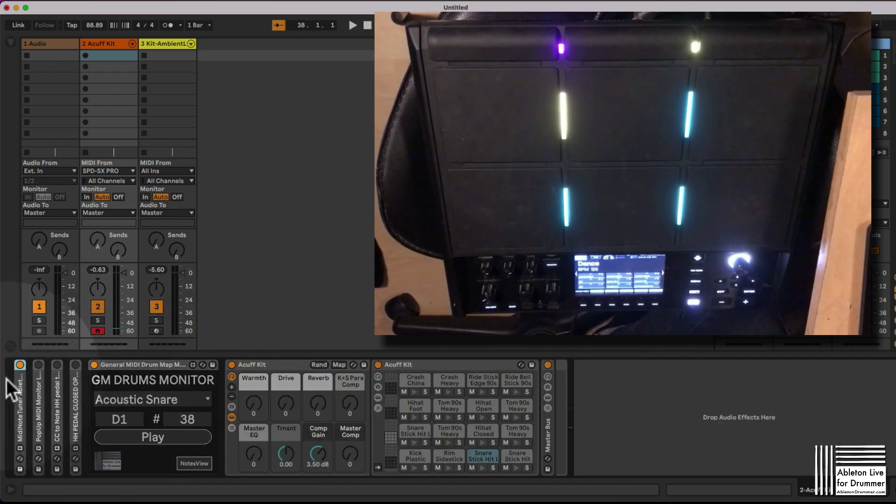
{"action": "double_click", "coordinate": [16, 403]}
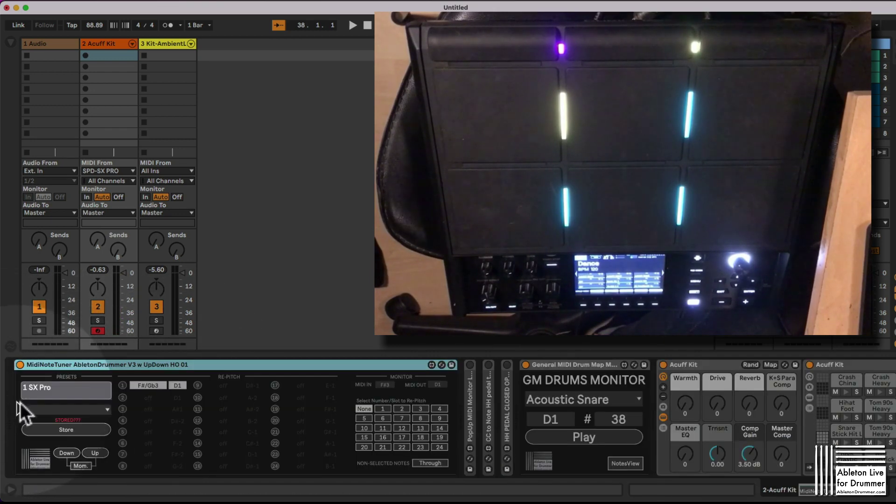
{"action": "left_click", "coordinate": [74, 412]}
{"action": "left_click", "coordinate": [75, 411]}
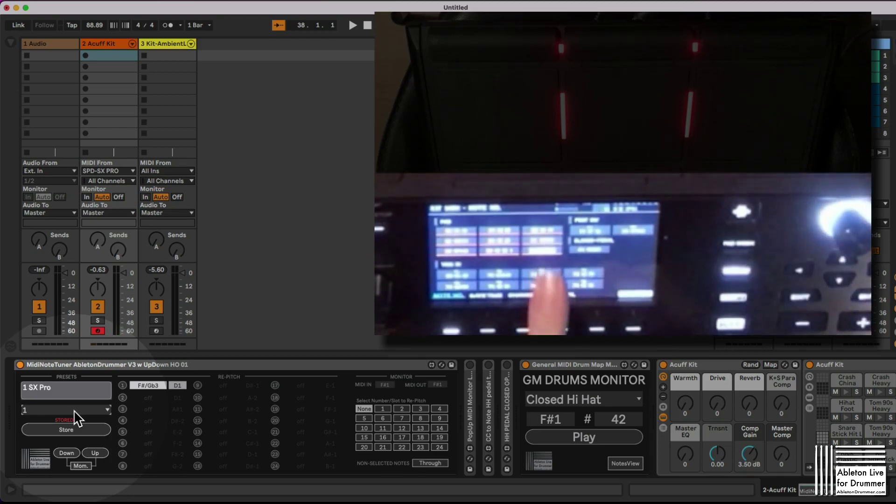
Audition the Acoustic Snare in the GM Drums Monitor, then select note number 26 (D0)
{"action": "left_click", "coordinate": [606, 404]}
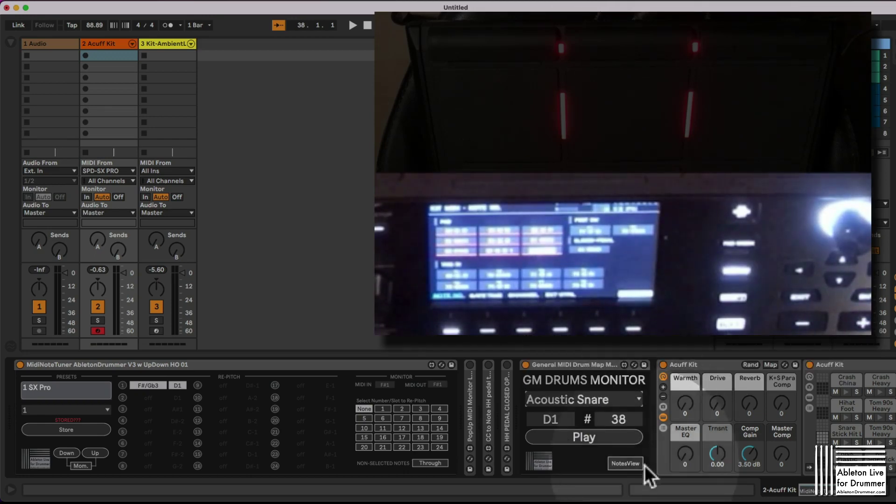
{"action": "left_click", "coordinate": [601, 439]}
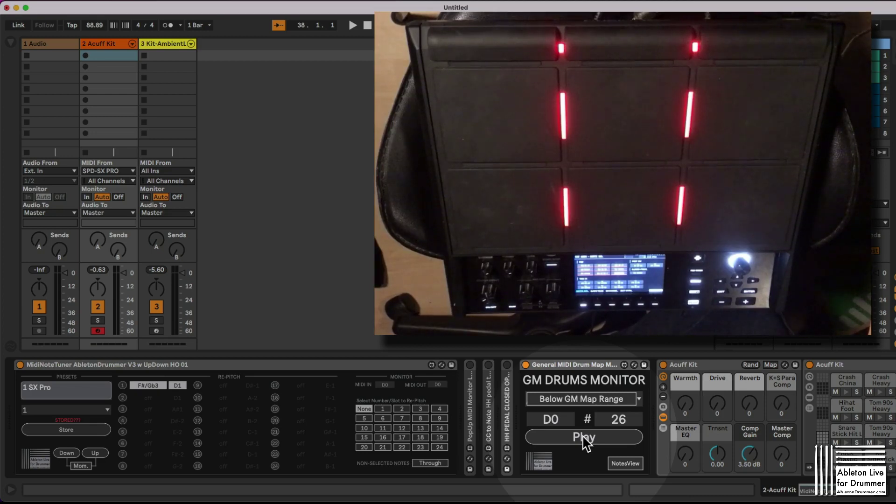
{"action": "left_click", "coordinate": [609, 417]}
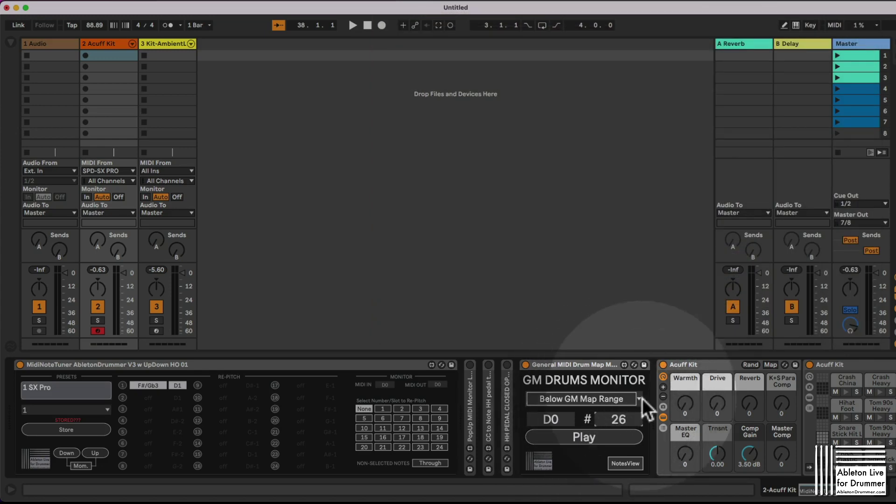
Pick Side Stick in the GM Drums Monitor, then switch back to Acoustic Snare (D1, 38)
{"action": "left_click", "coordinate": [641, 399]}
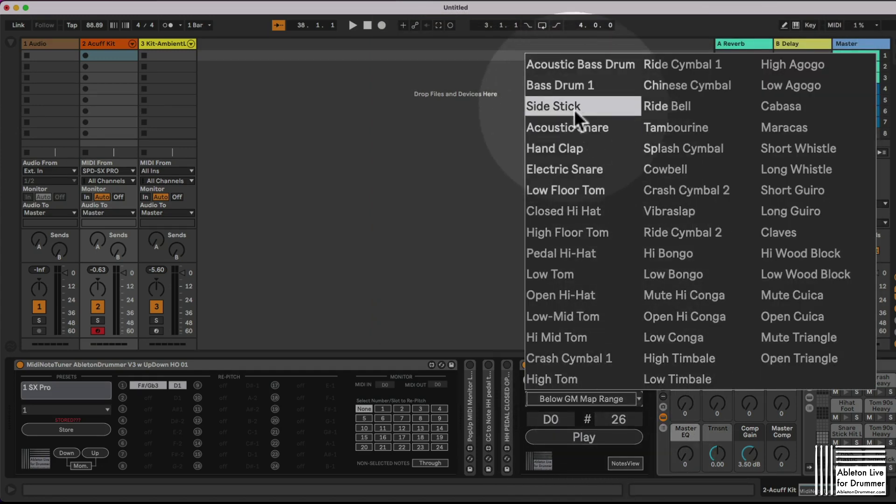
{"action": "left_click", "coordinate": [574, 110]}
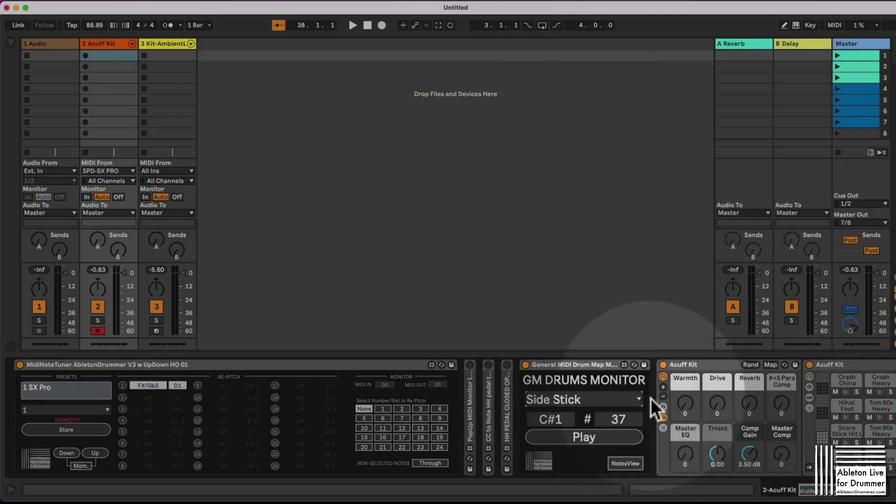
{"action": "left_click", "coordinate": [639, 399]}
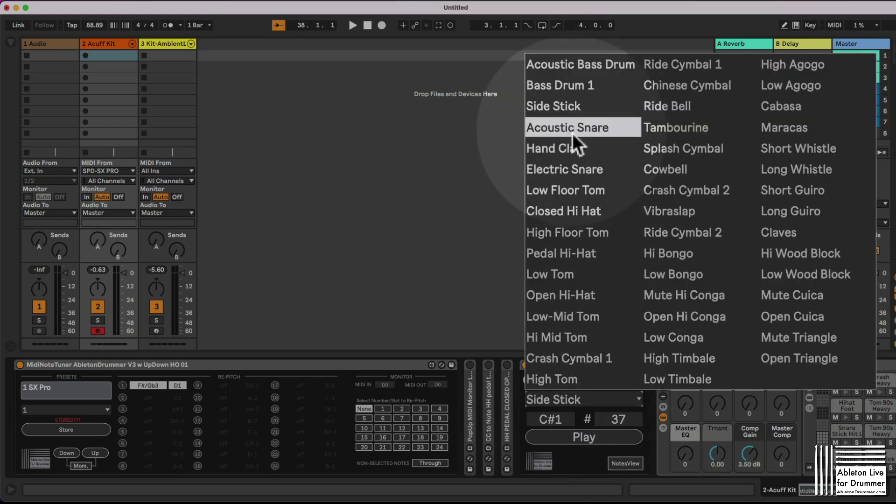
{"action": "left_click", "coordinate": [572, 131]}
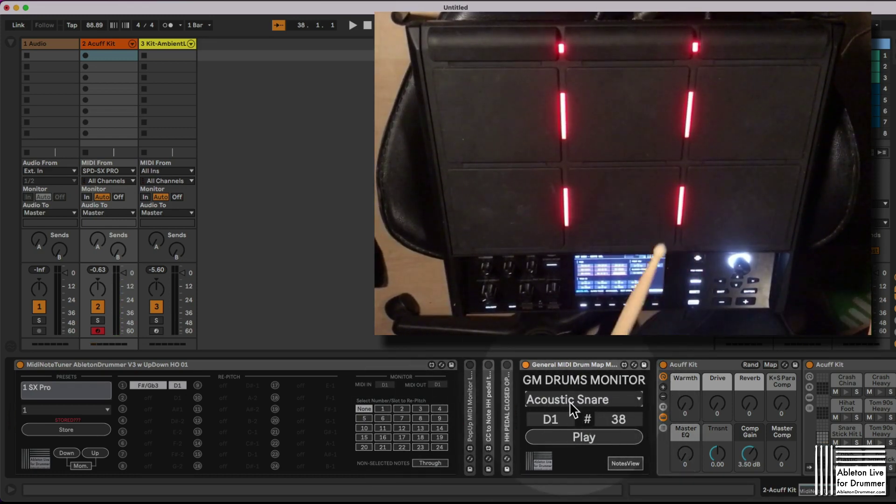
Switch MidiNoteTuner off, fold it, and play the monitor note, now reading G#0 (32)
{"action": "left_click", "coordinate": [21, 364]}
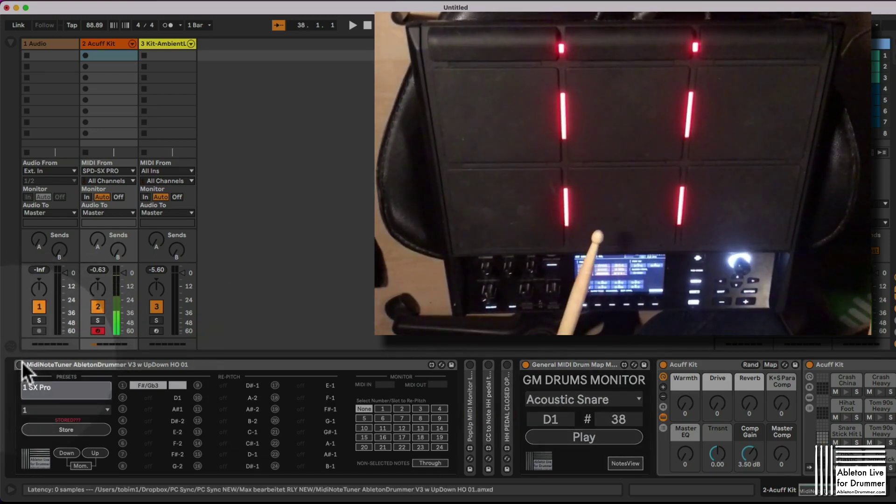
{"action": "left_click", "coordinate": [278, 364]}
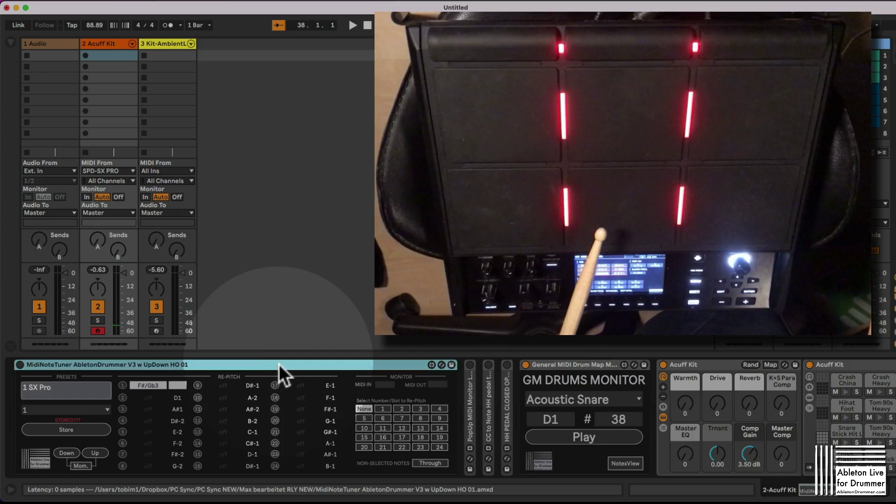
{"action": "double_click", "coordinate": [279, 364]}
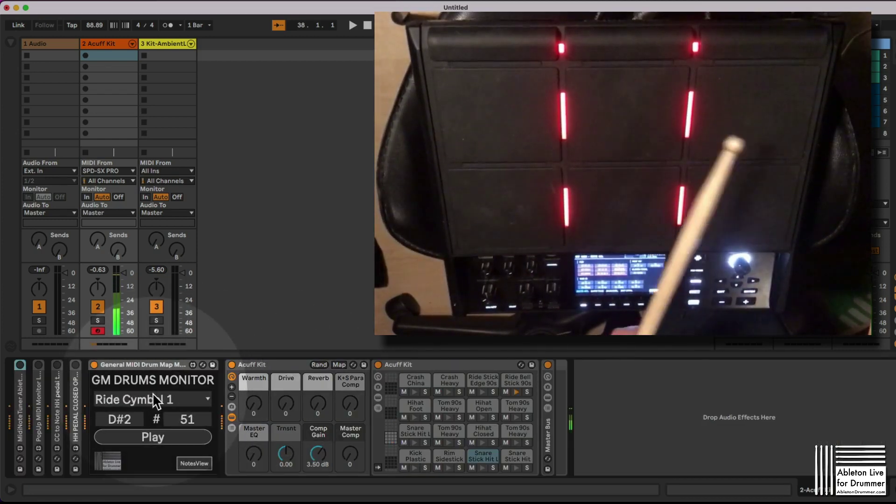
{"action": "left_click", "coordinate": [146, 432]}
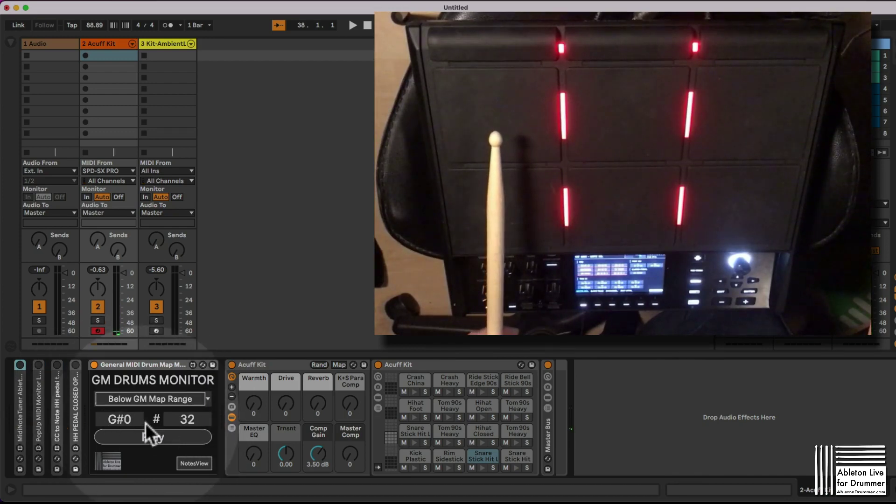
Unfold and refold MidiNoteTuner, leaving it collapsed with the GM Drums Monitor selected
{"action": "double_click", "coordinate": [21, 396]}
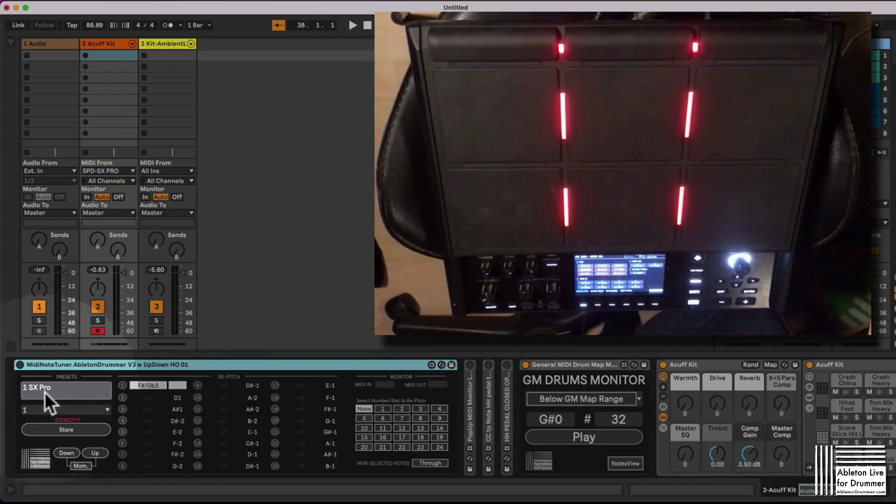
{"action": "left_click", "coordinate": [144, 379]}
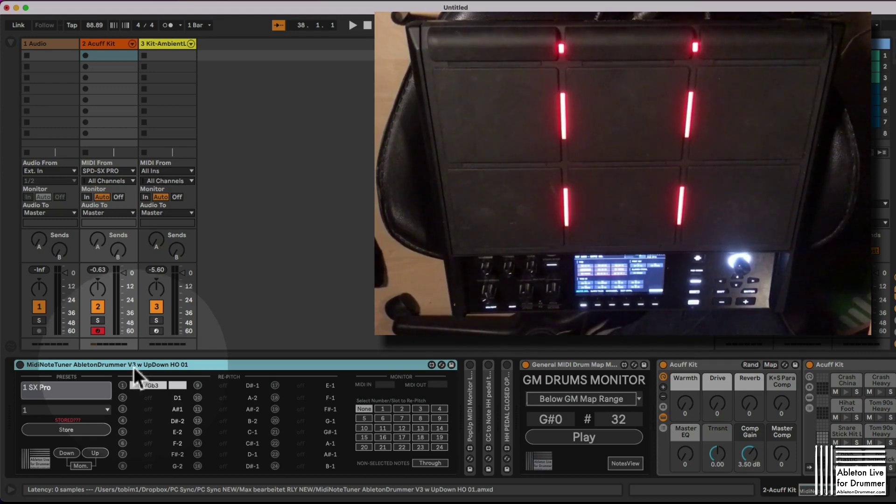
{"action": "double_click", "coordinate": [134, 367]}
{"action": "double_click", "coordinate": [18, 418]}
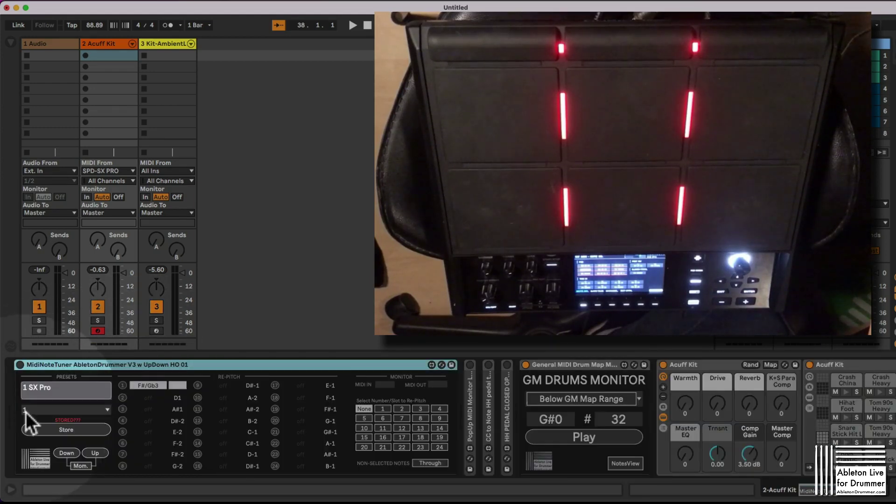
{"action": "double_click", "coordinate": [52, 367]}
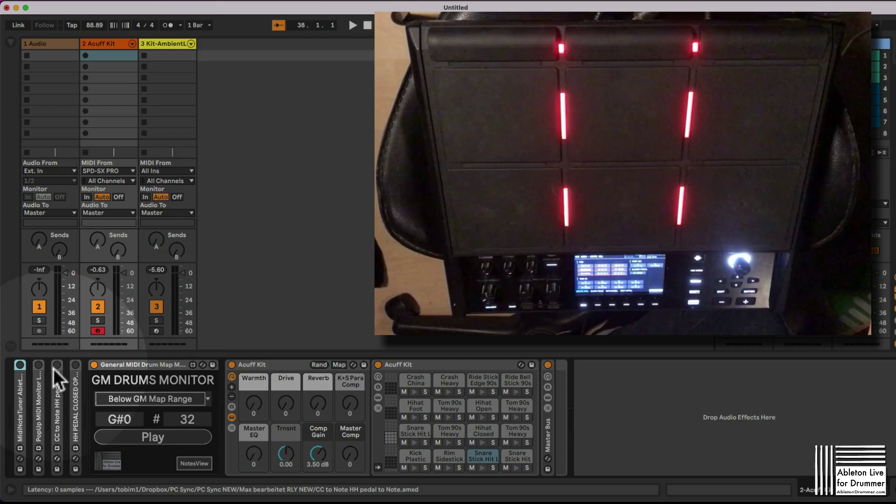
{"action": "left_click", "coordinate": [129, 366]}
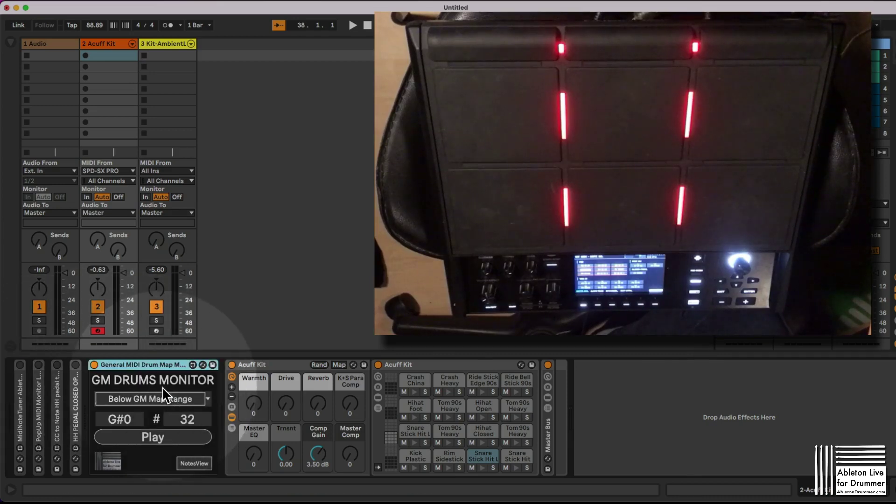